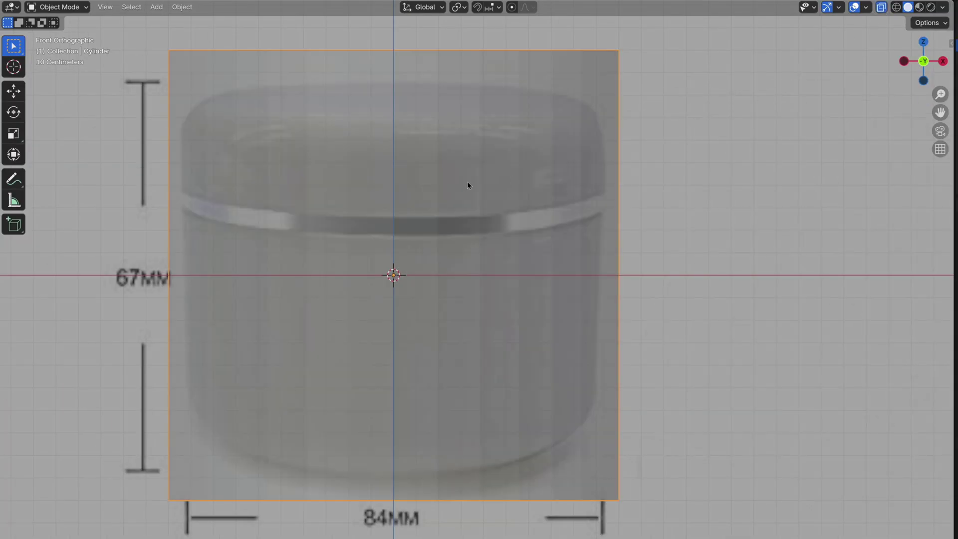
Step: Block out an 8-vertex cylinder over the jar reference and slide an edge loop down it
shift+middle_drag(467, 182, 521, 251)
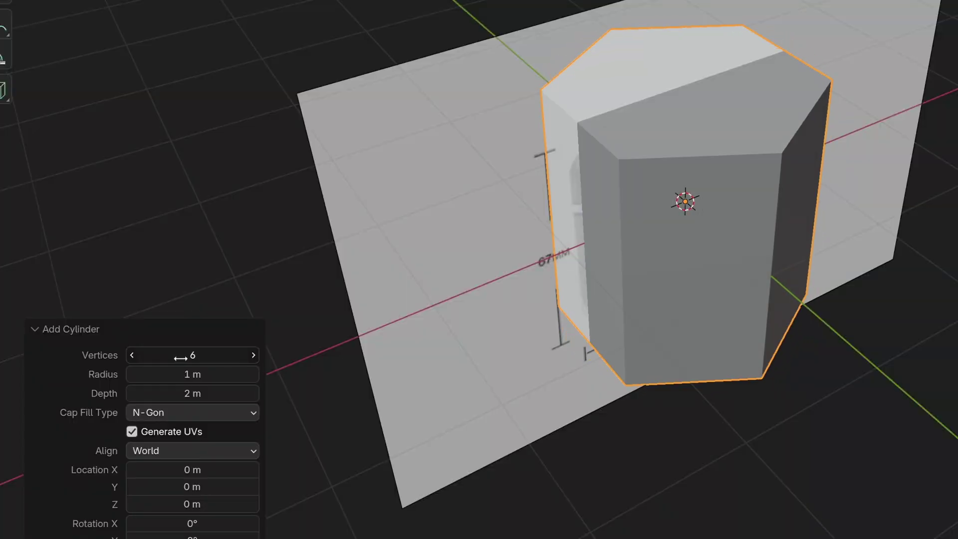
drag(187, 355, 188, 355)
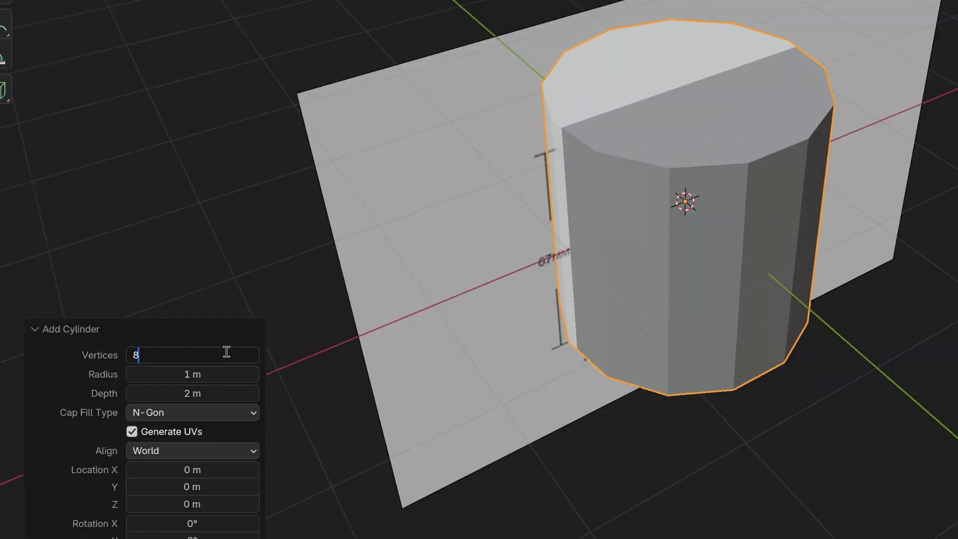
key(Return)
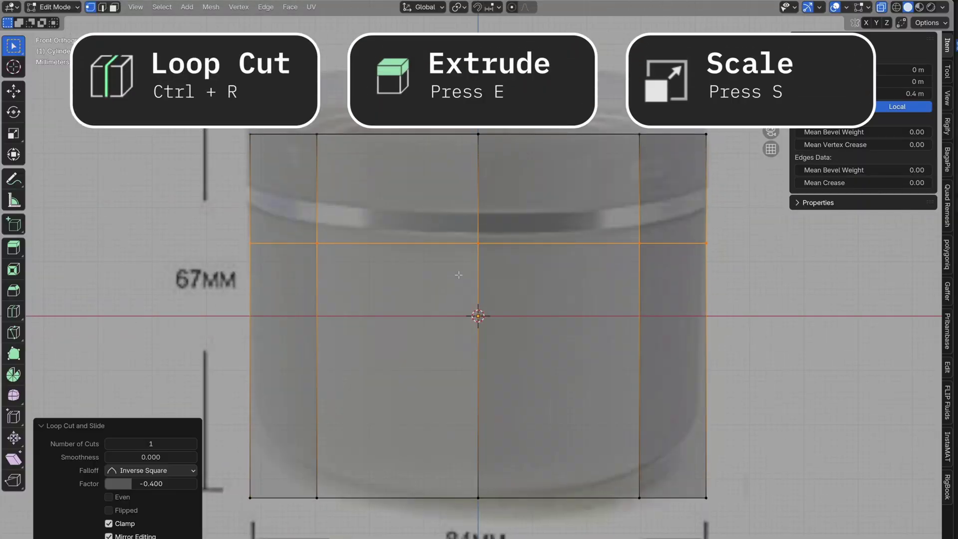
key(g)
key(g)
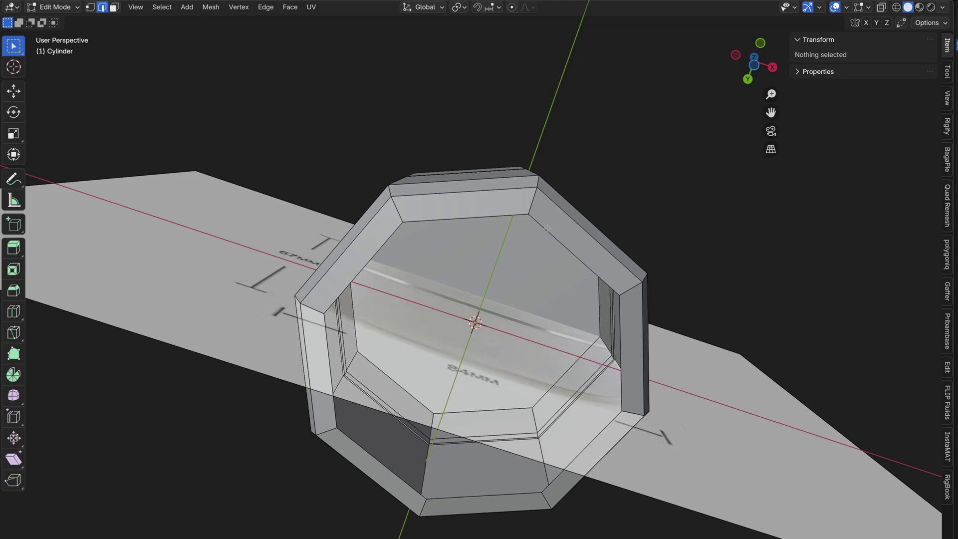
Step: Grid-fill the jar's bottom face and start editing the object's height dimension
key(ctrl+f)
click(490, 361)
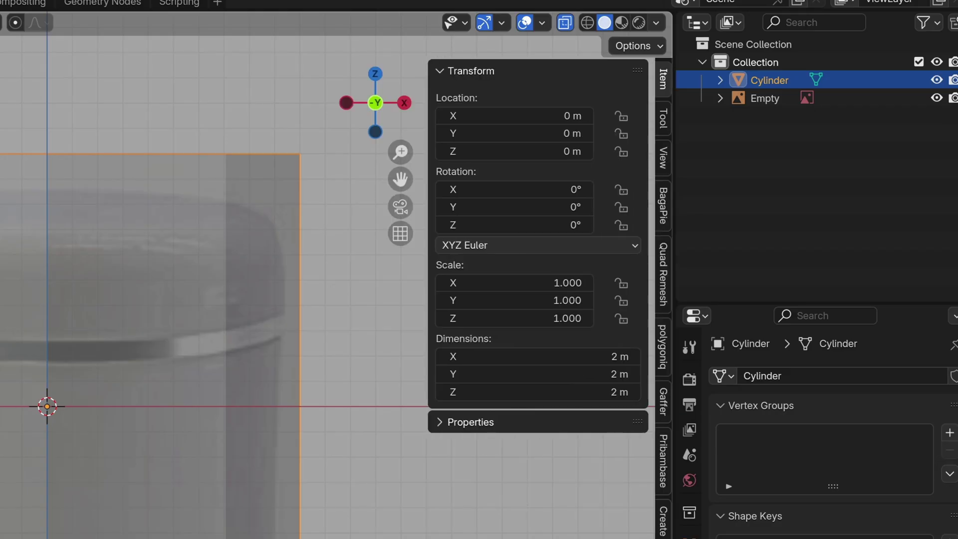
double_click(552, 393)
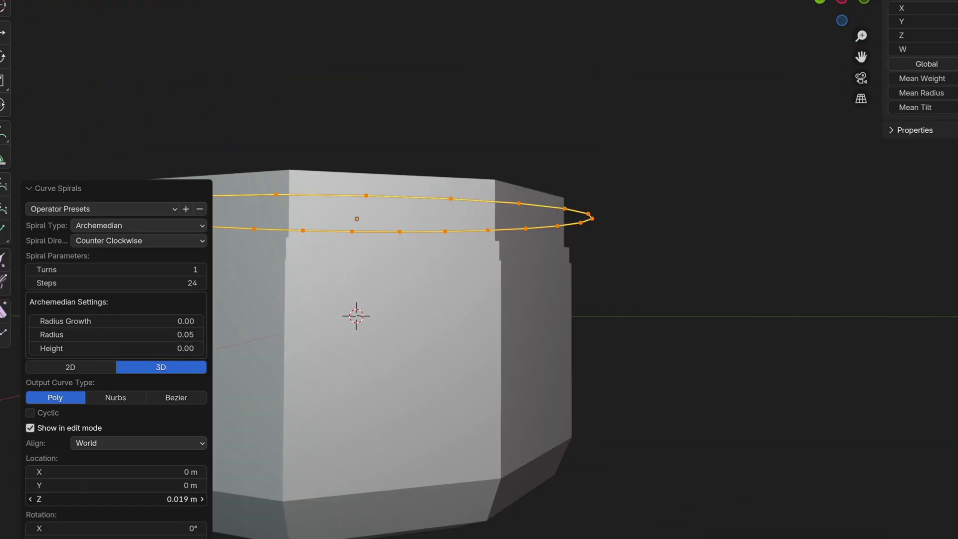
Step: Lower the one-turn spiral slightly on the jar neck and orbit the octagonal mesh
middle_drag(265, 348, 545, 370)
scroll(487, 284, down, 3)
scroll(460, 160, up, 2)
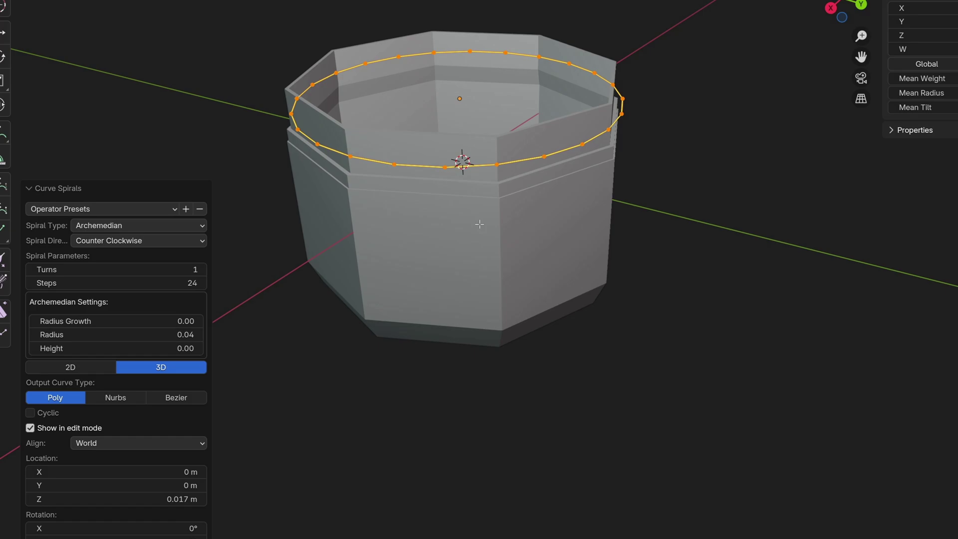
drag(149, 499, 143, 495)
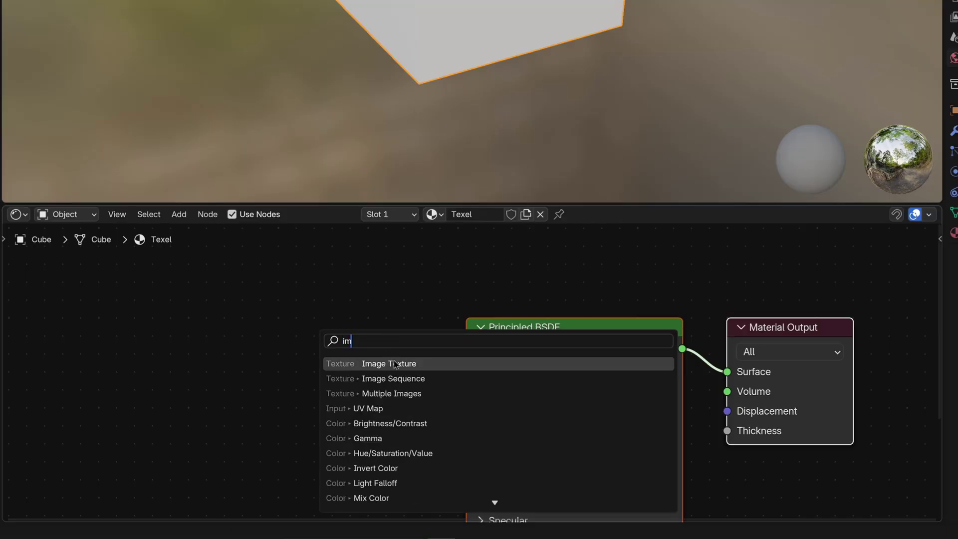
Step: Add a UV Grid image texture and override all materials with the Texel checker
click(395, 365)
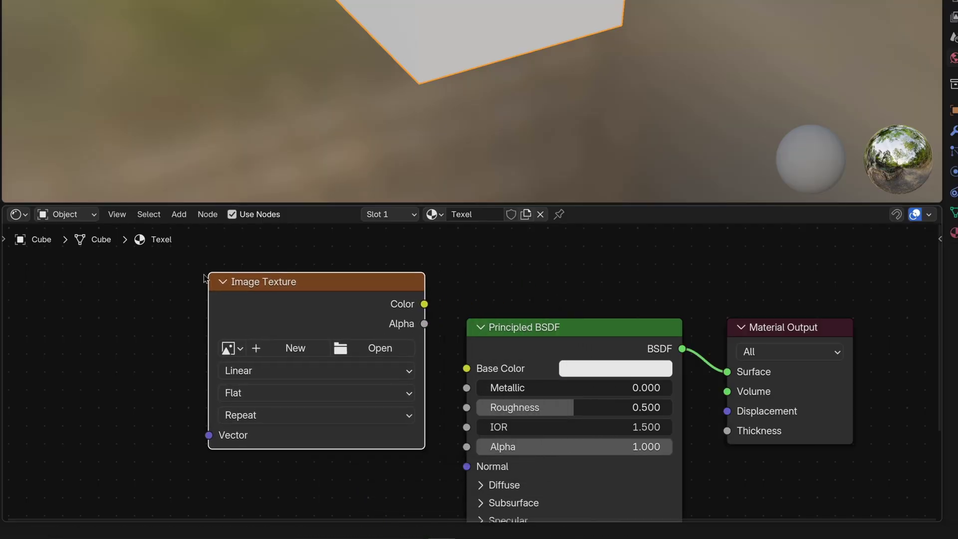
click(309, 349)
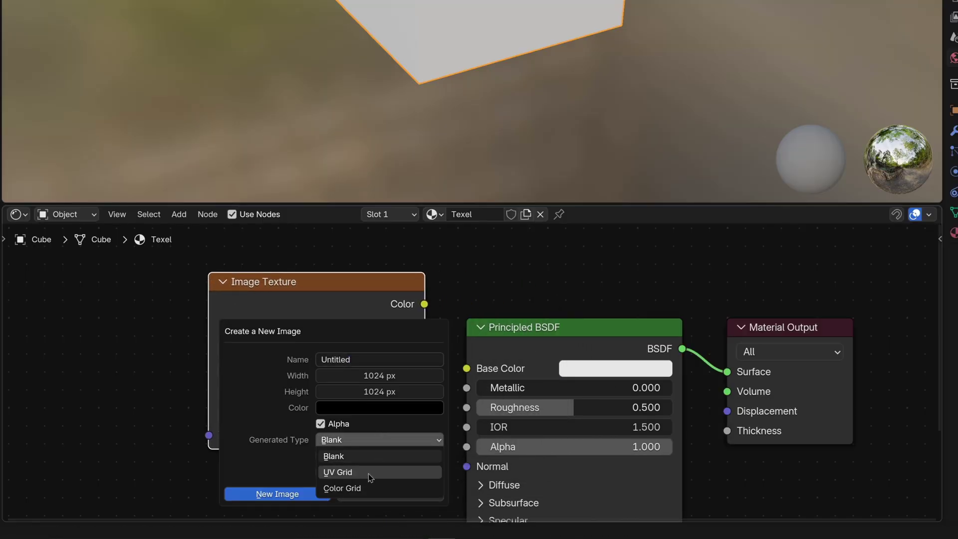
click(369, 473)
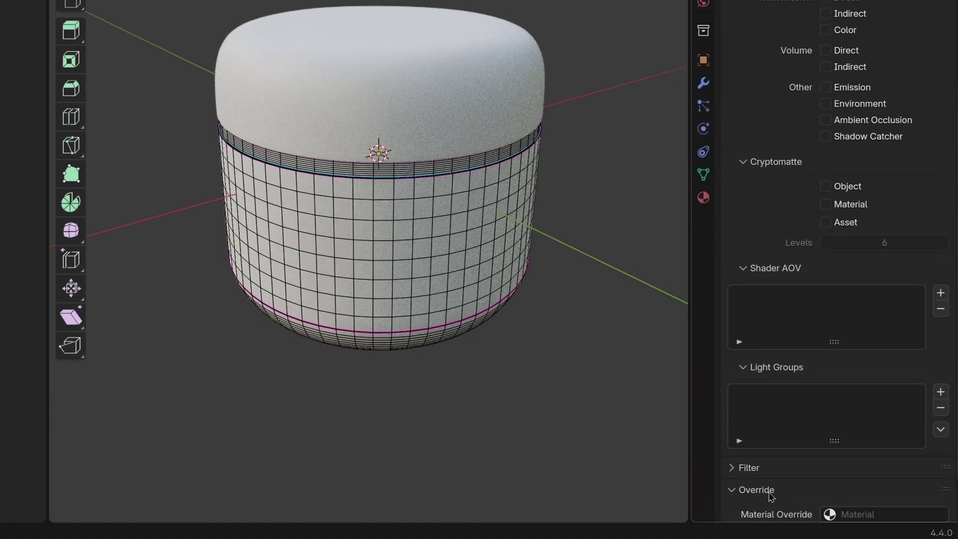
scroll(771, 496, down, 3)
click(882, 443)
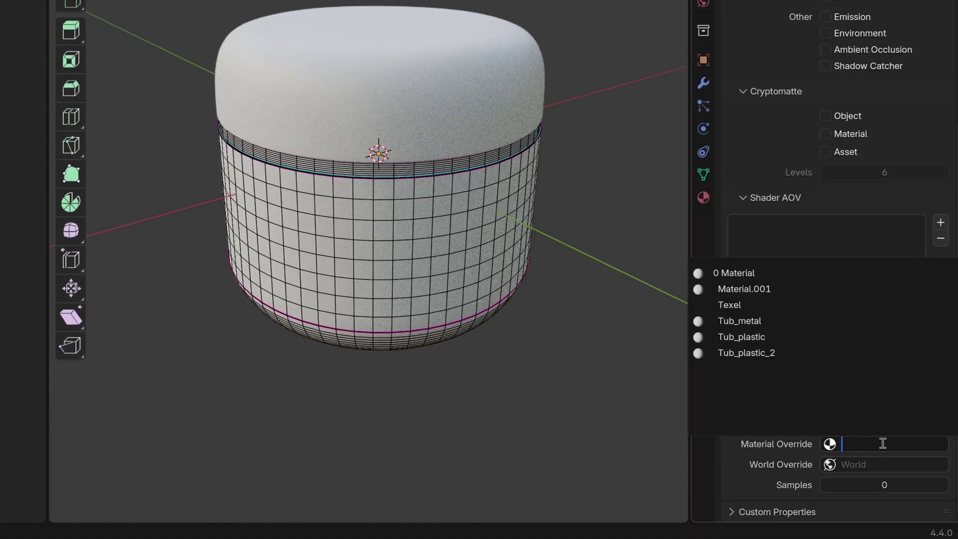
click(724, 306)
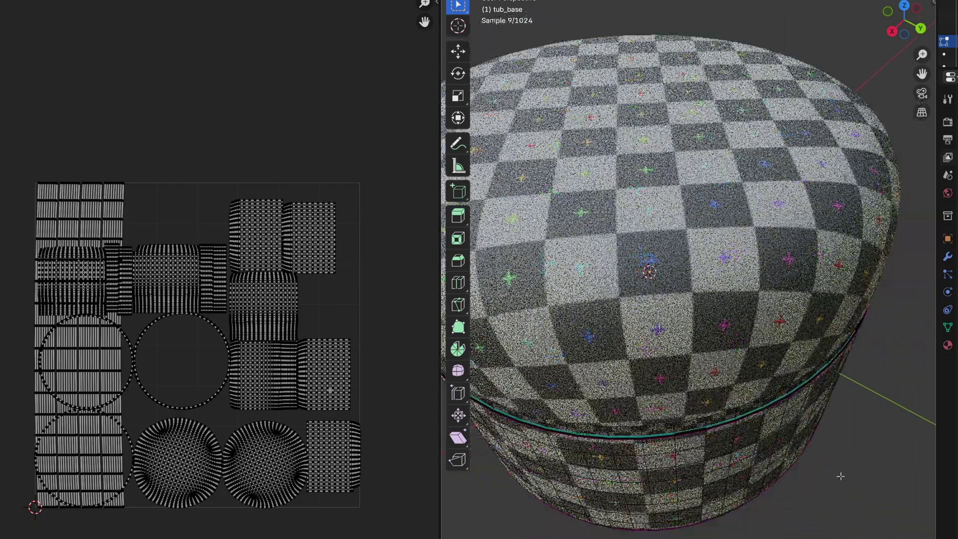
middle_drag(840, 476, 779, 449)
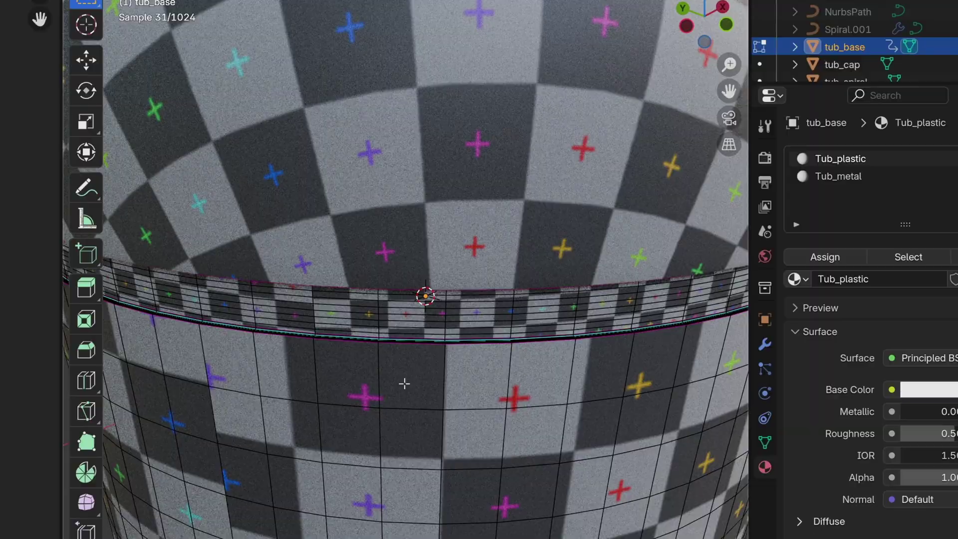
Step: Mark the tub's edge loop as a seam and unwrap the tub base faces
key(ctrl+e)
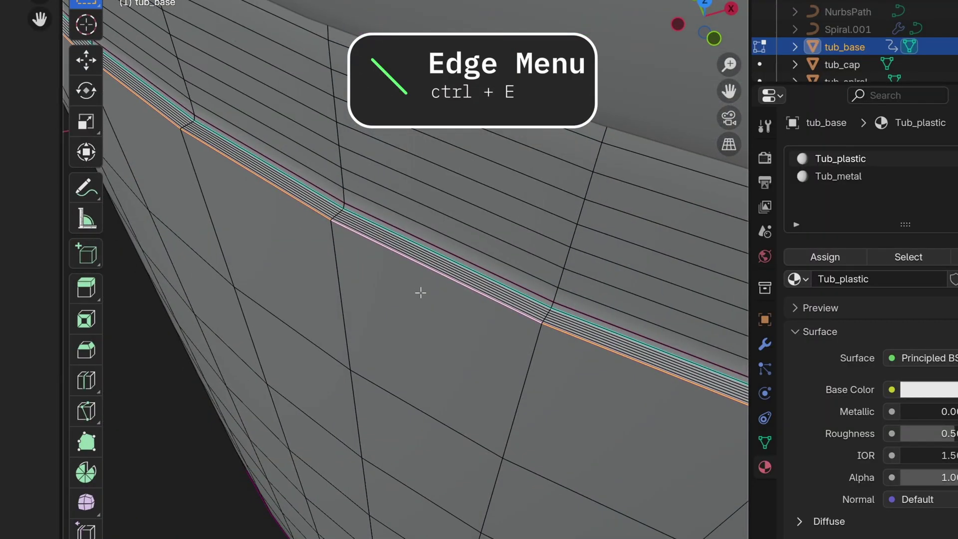
click(422, 295)
mouse_move(421, 294)
middle_down()
mouse_move(353, 295)
mouse_move(424, 445)
middle_up()
key(ctrl+e)
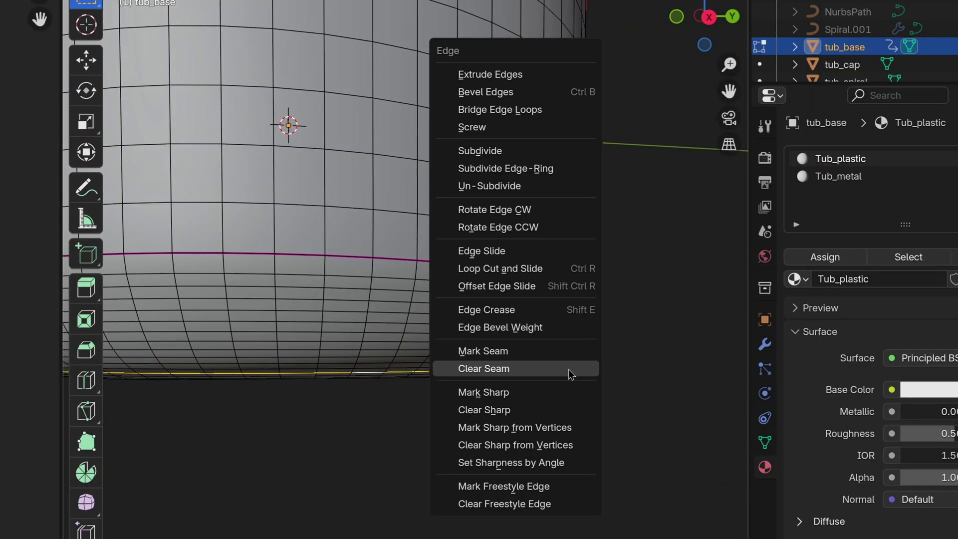
key(Escape)
key(a)
key(u)
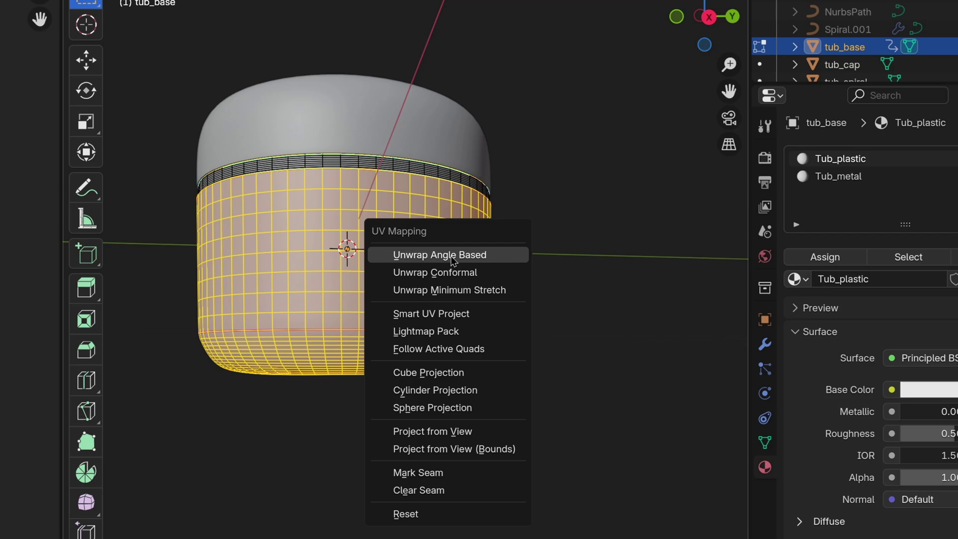
click(425, 394)
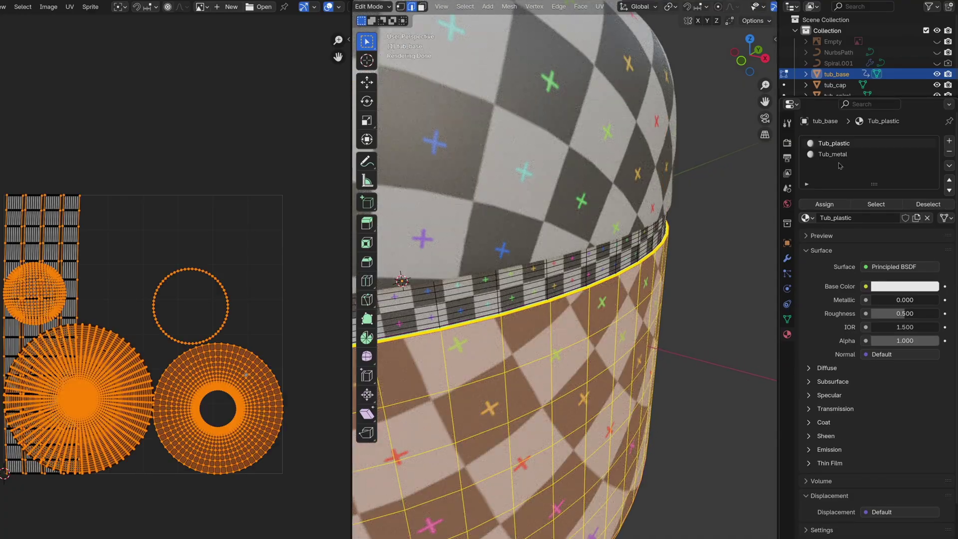
Step: Select the tub faces for unwrapping, then select the whole Every morning headline
key(a)
key(u)
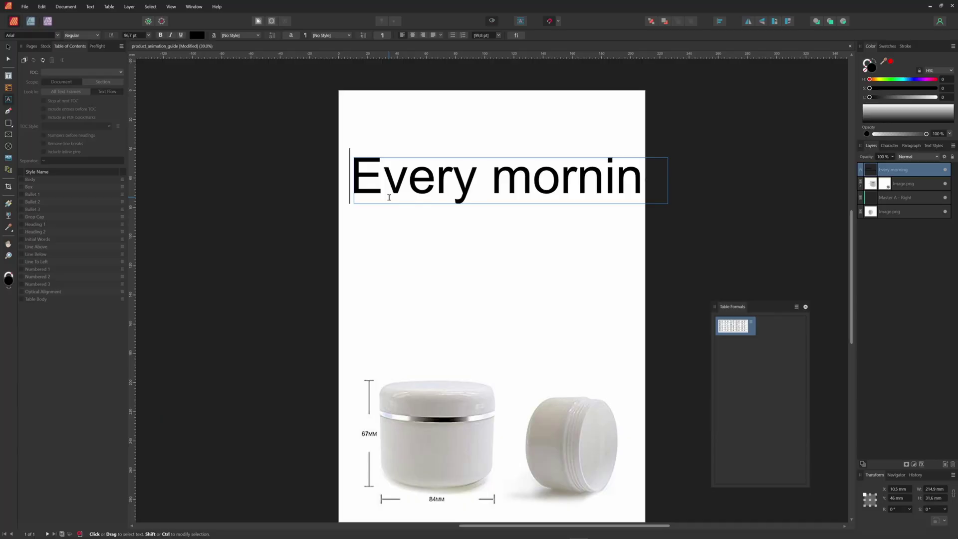
key(ctrl+a)
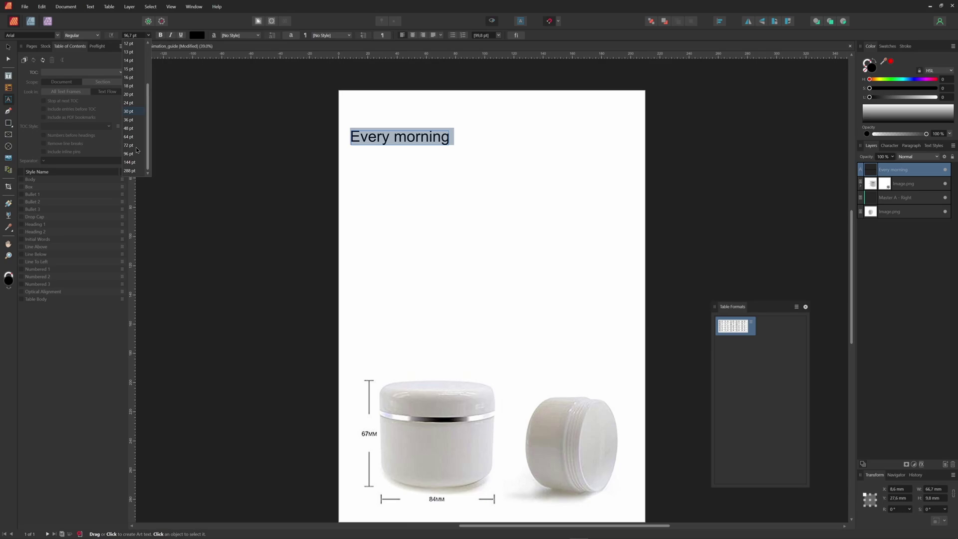
scroll(133, 163, down, 2)
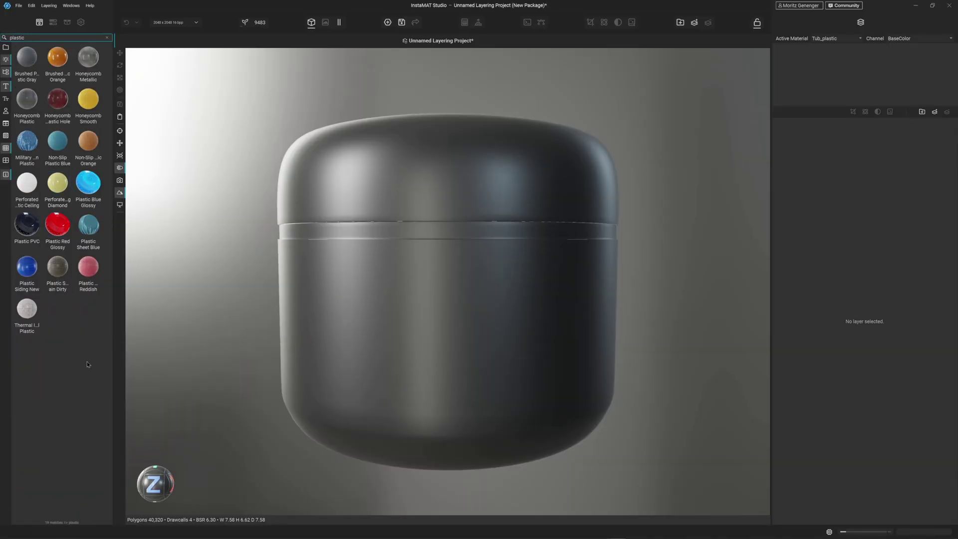
Step: Apply Plastic Red Glossy to the lid, lower the MOSS label, and switch to a darker preview environment
drag(58, 224, 426, 145)
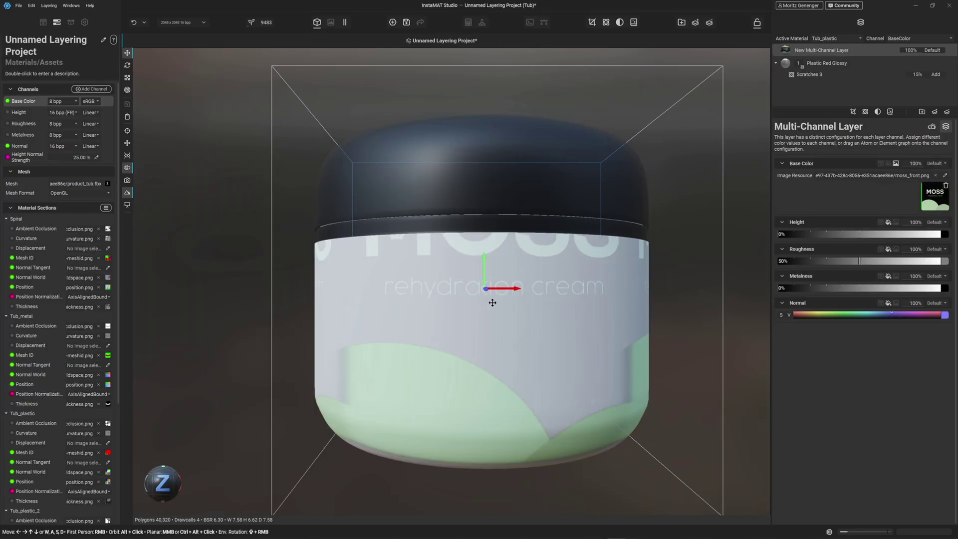
drag(492, 302, 487, 328)
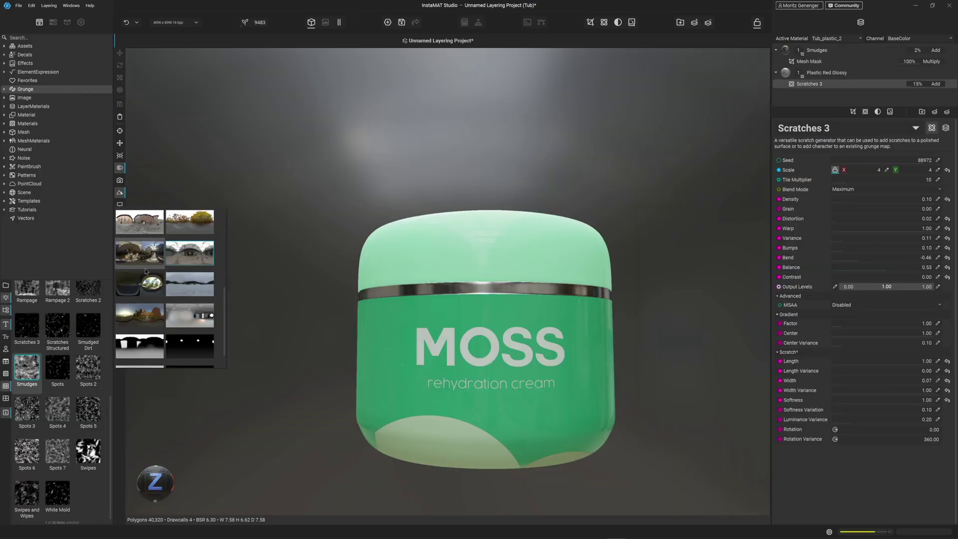
click(148, 253)
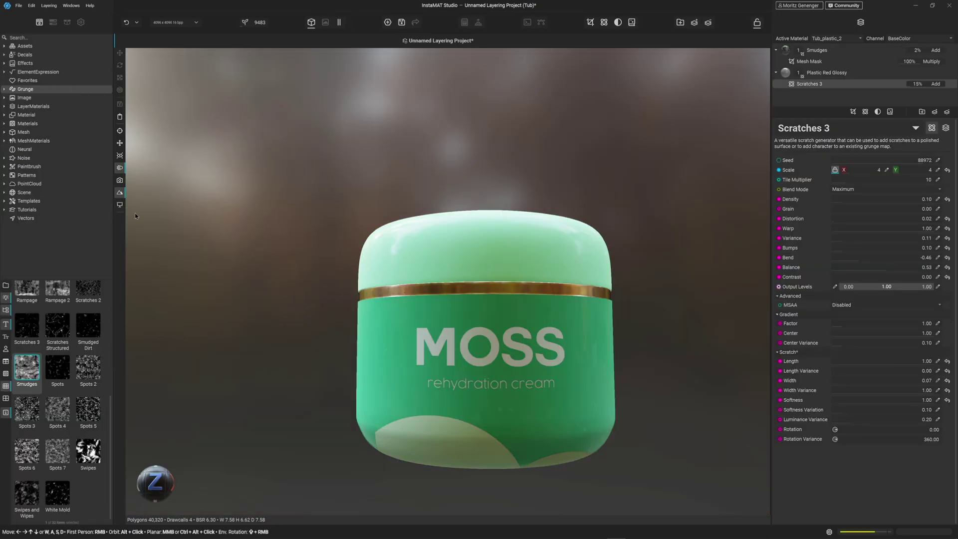
click(121, 206)
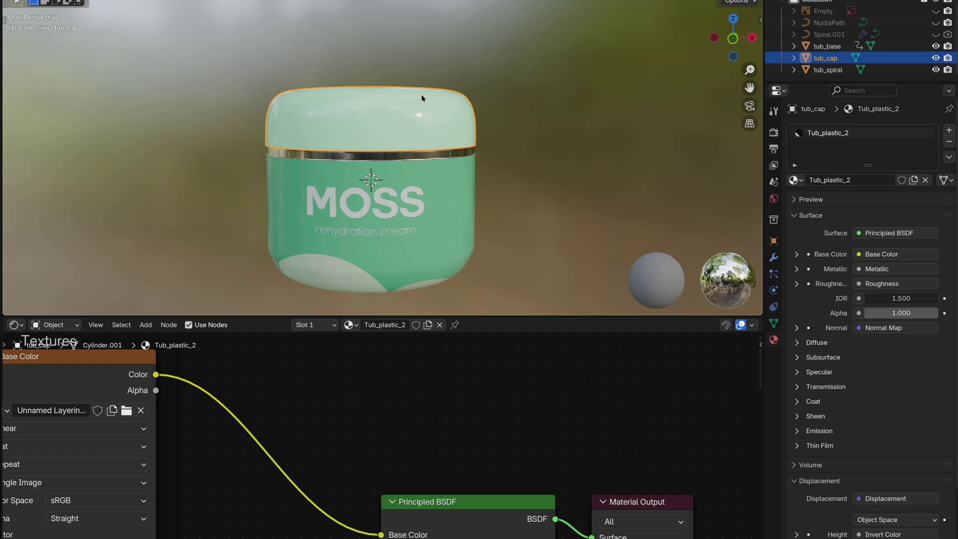
Step: Raise the cap, rotate the light on X, lengthen focal length to about 166 mm, and set focus distance
key(g)
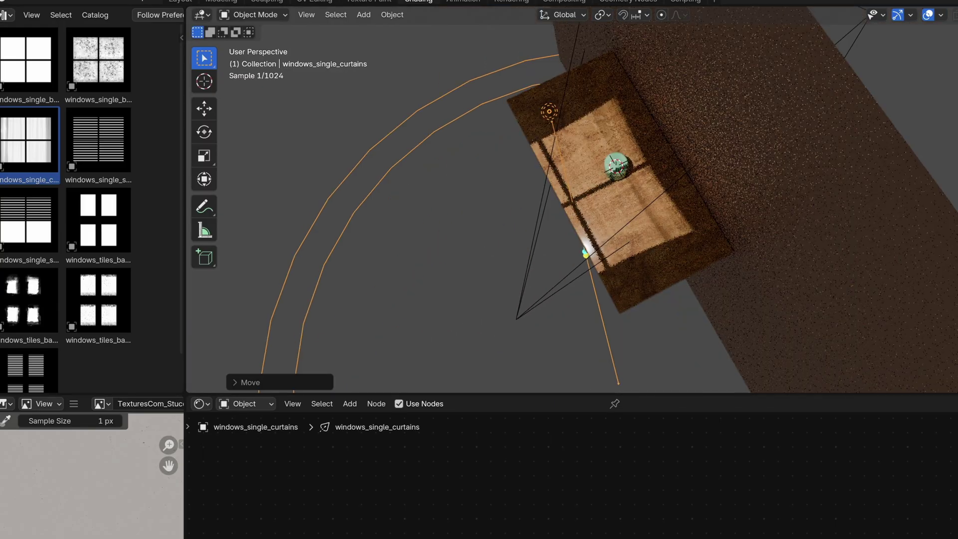
key(r)
key(x)
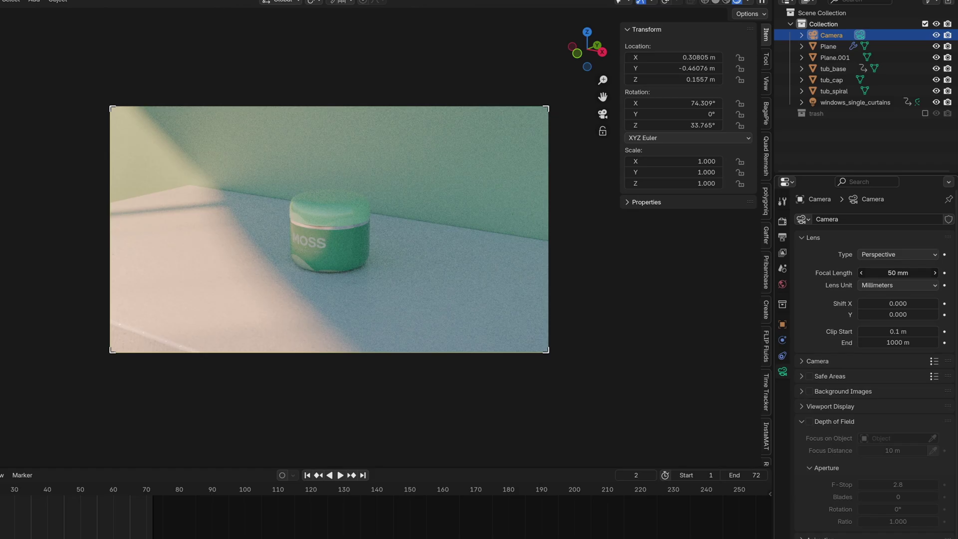
drag(898, 273, 933, 272)
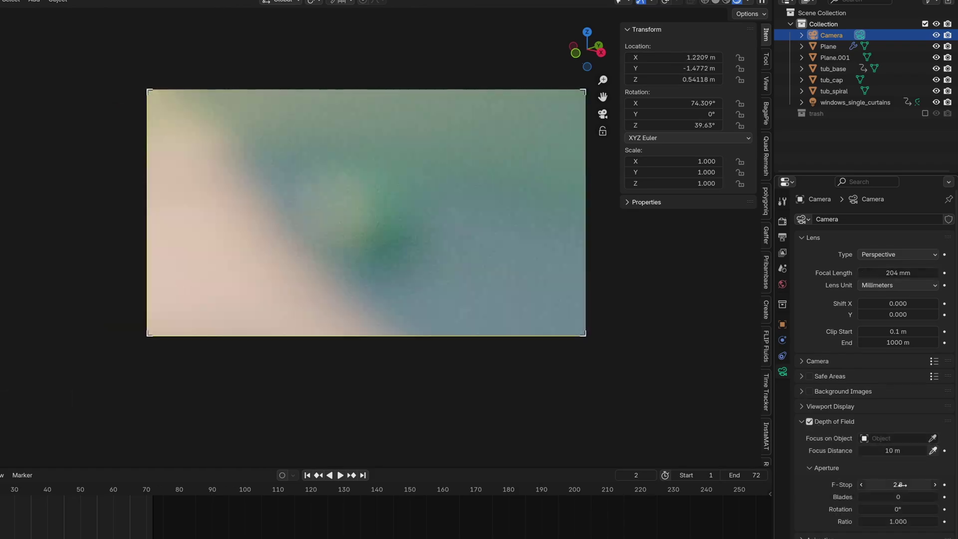
drag(893, 451, 898, 451)
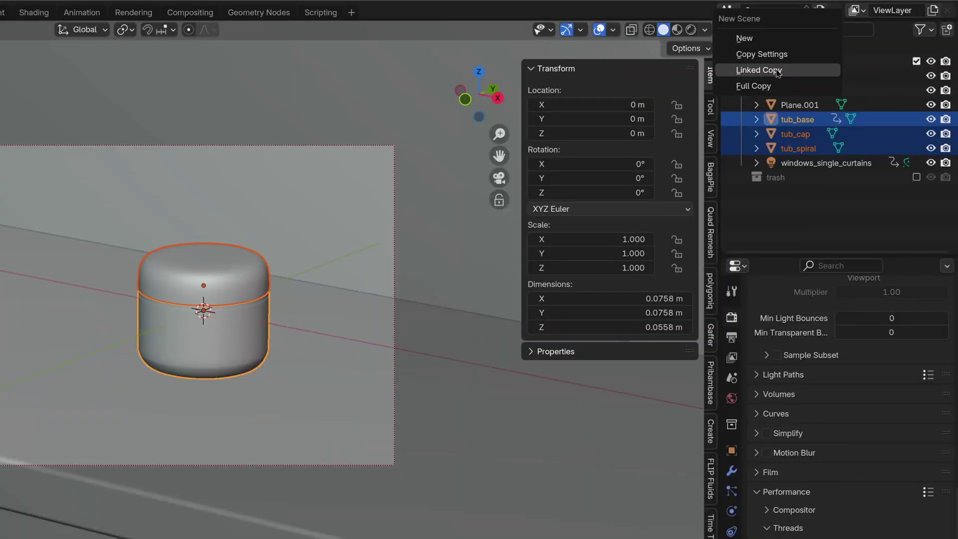
Step: Create a new empty scene and paste the copied tub base, cap and spiral into it
click(784, 59)
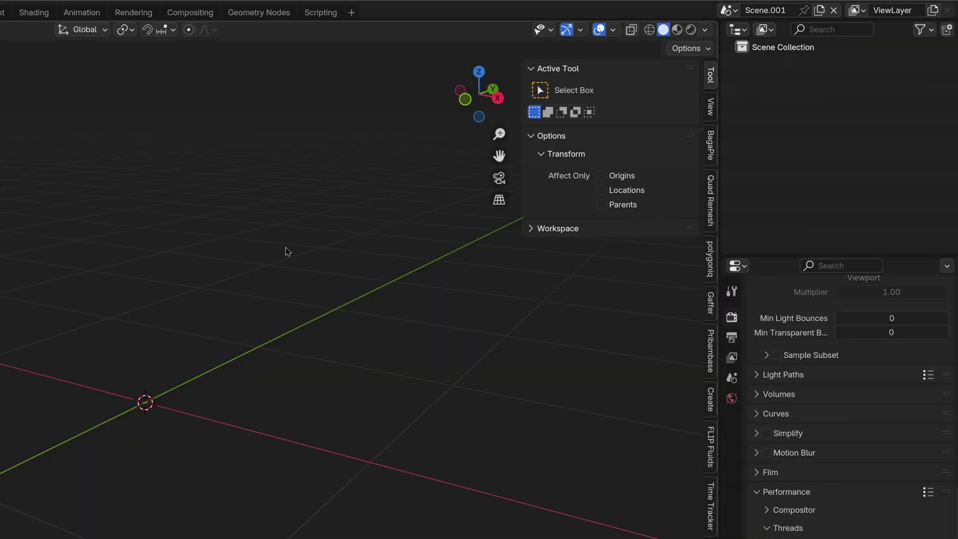
key(ctrl+v)
scroll(150, 406, up, 2)
scroll(153, 424, up, 3)
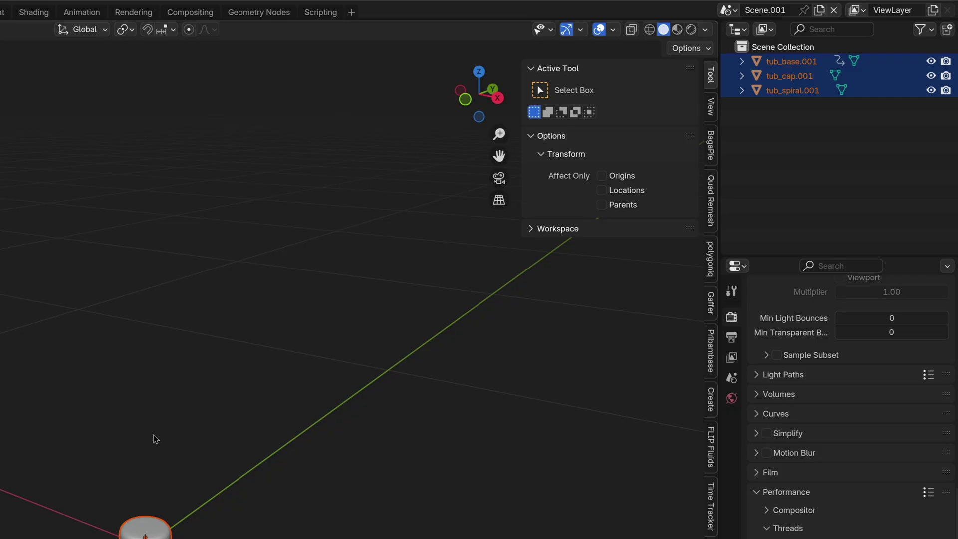
Step: Add an area light and rotate it on the X axis to aim at the jar
key(shift+a)
click(476, 442)
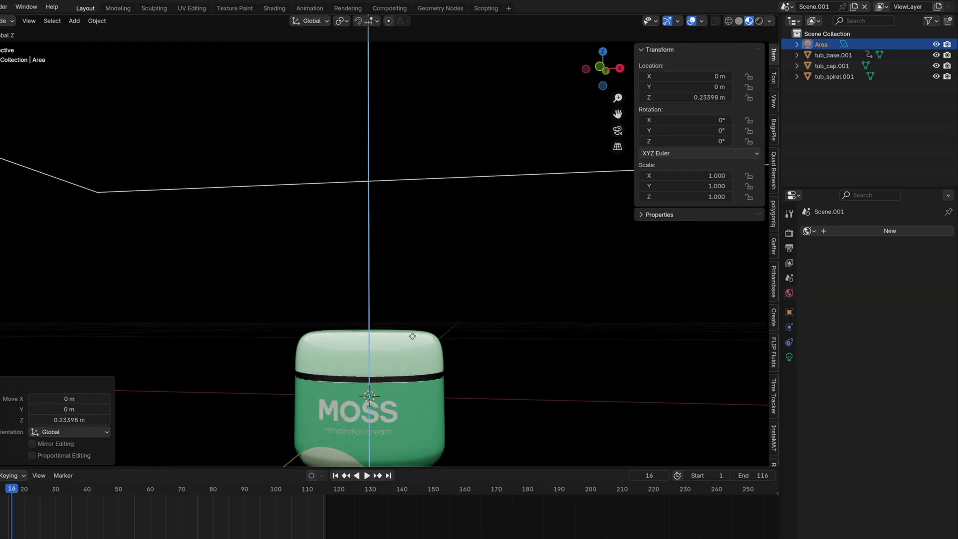
click(449, 270)
middle_drag(481, 252, 466, 274)
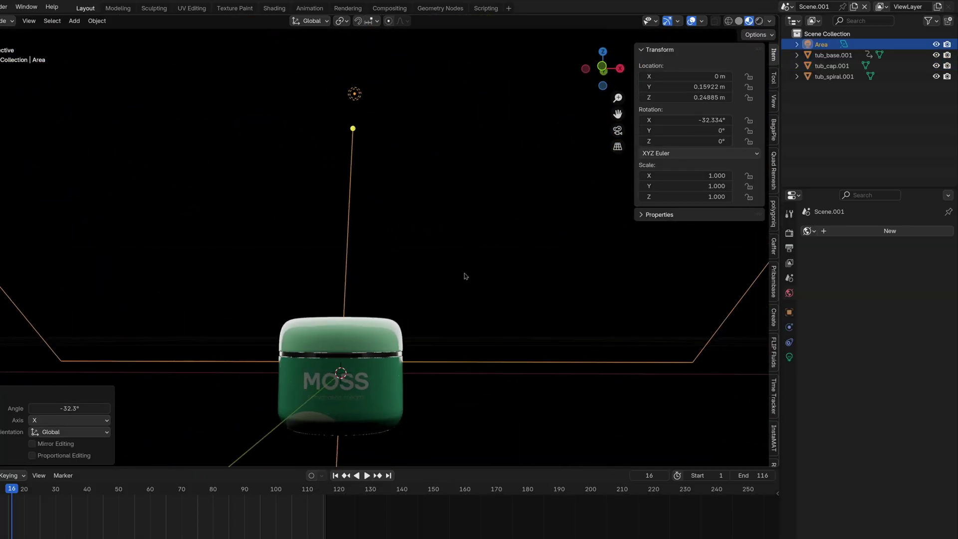
key(r)
key(x)
click(496, 348)
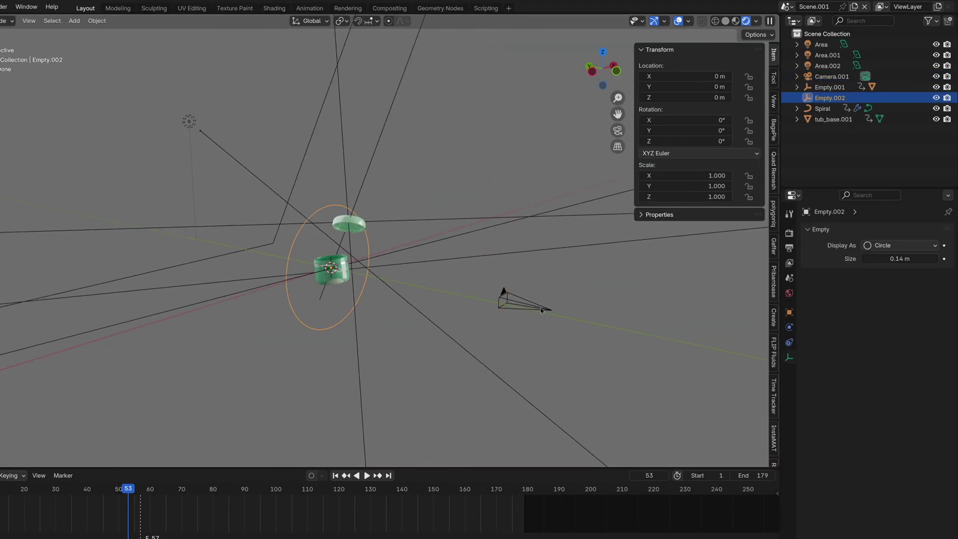
Step: Parent Camera.001 to Empty.002 and keyframe the empty's rotation to swing the camera
click(298, 322)
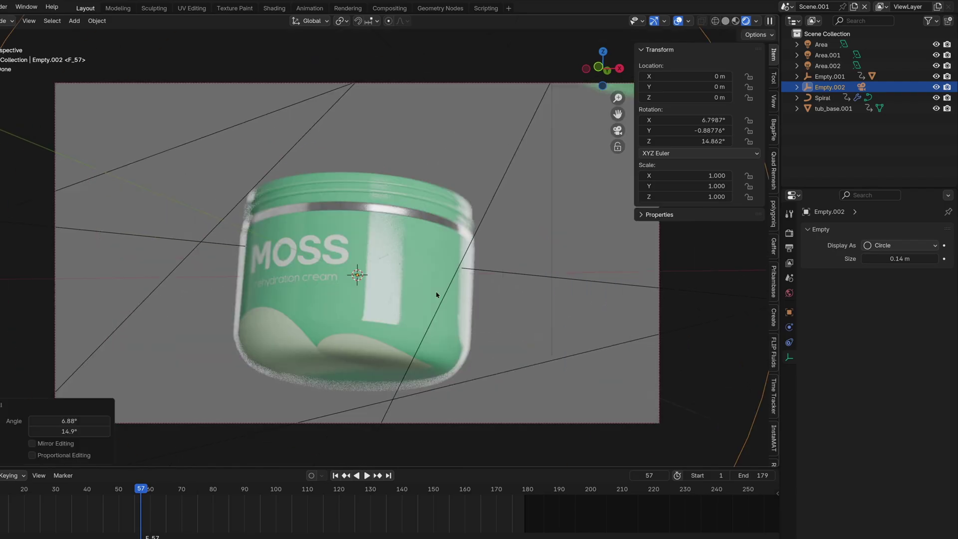
key(i)
key(r)
key(r)
click(240, 334)
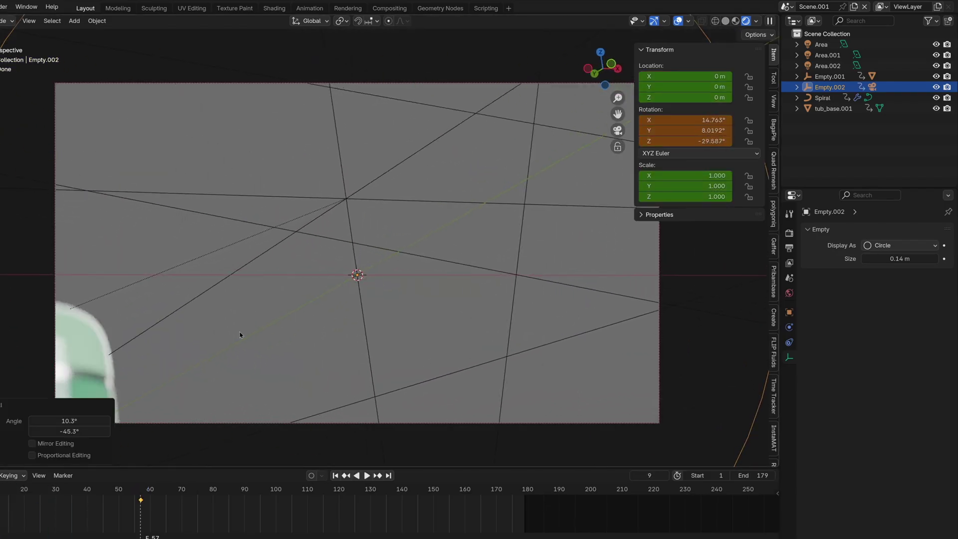
Step: Move the frame 49 keyframe to frame 43 and replay the camera swing from frame 34
key(space)
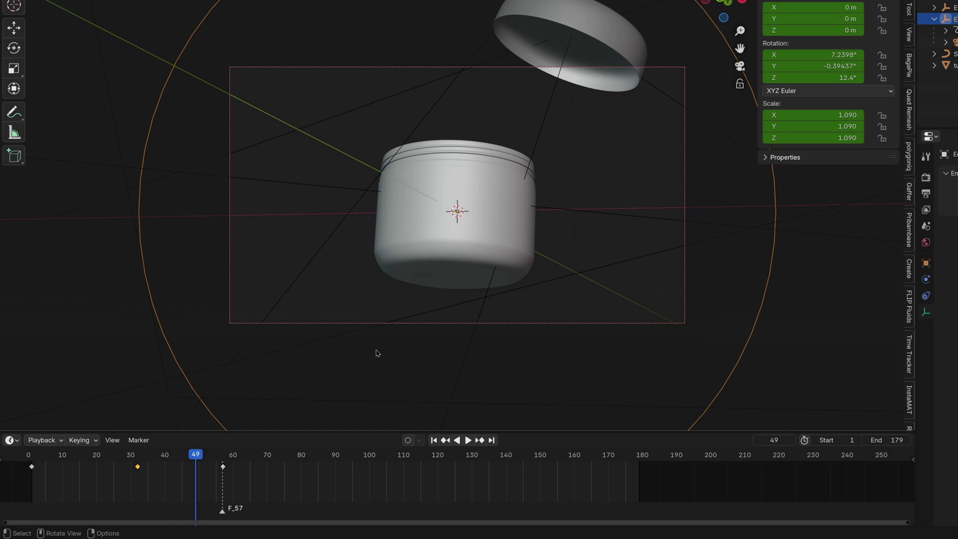
key(g)
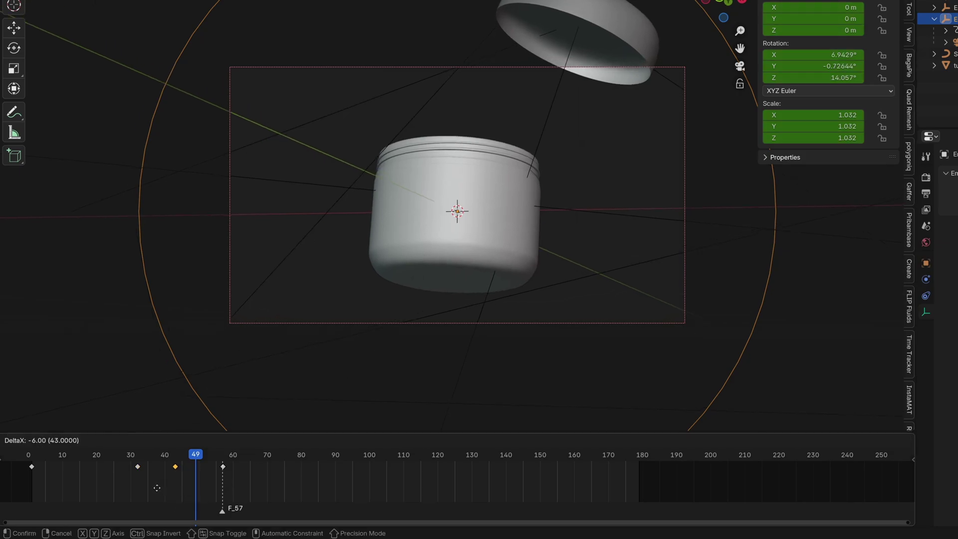
drag(139, 454, 131, 453)
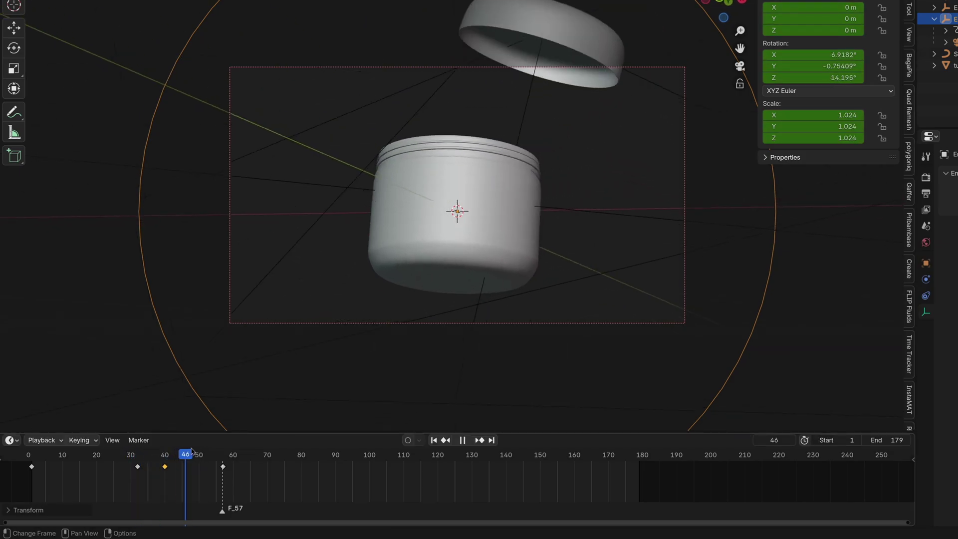
key(space)
key(space)
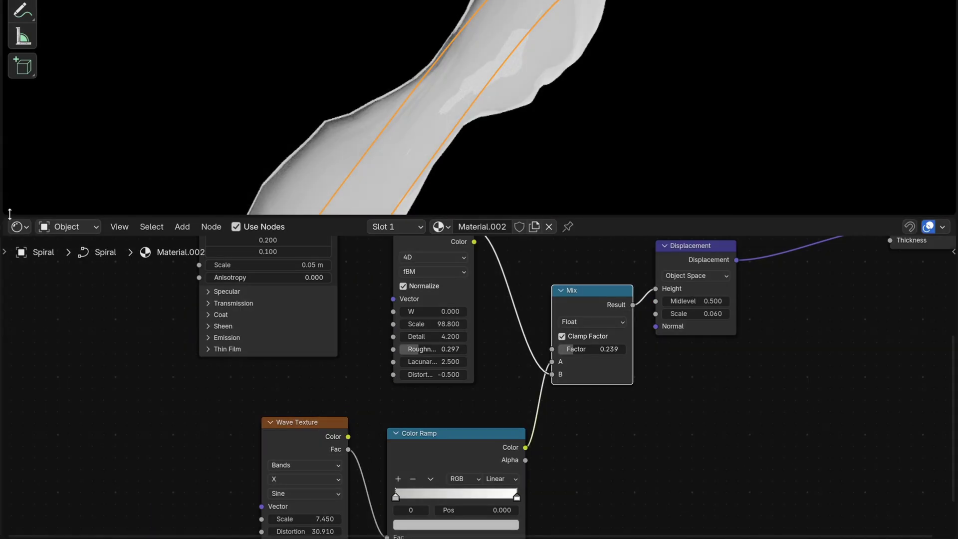
Step: Split off a new Timeline area and play the Spiral's 4D noise displacement wobble
drag(9, 213, 54, 155)
click(20, 192)
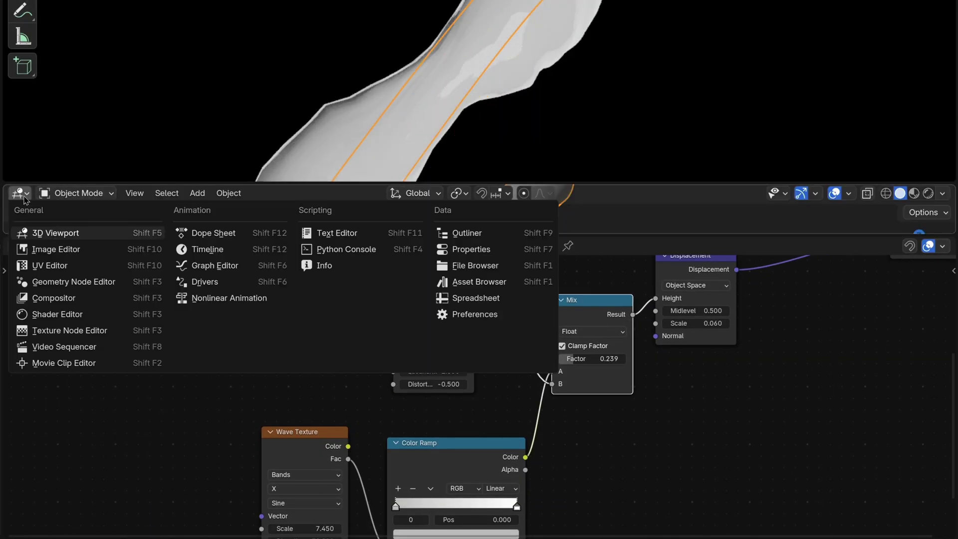
click(200, 249)
right_click(778, 194)
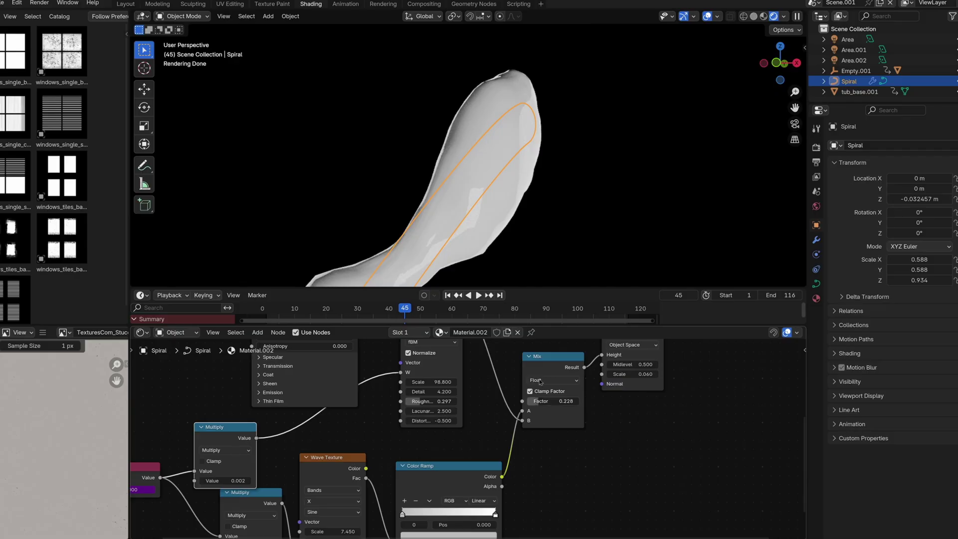
key(space)
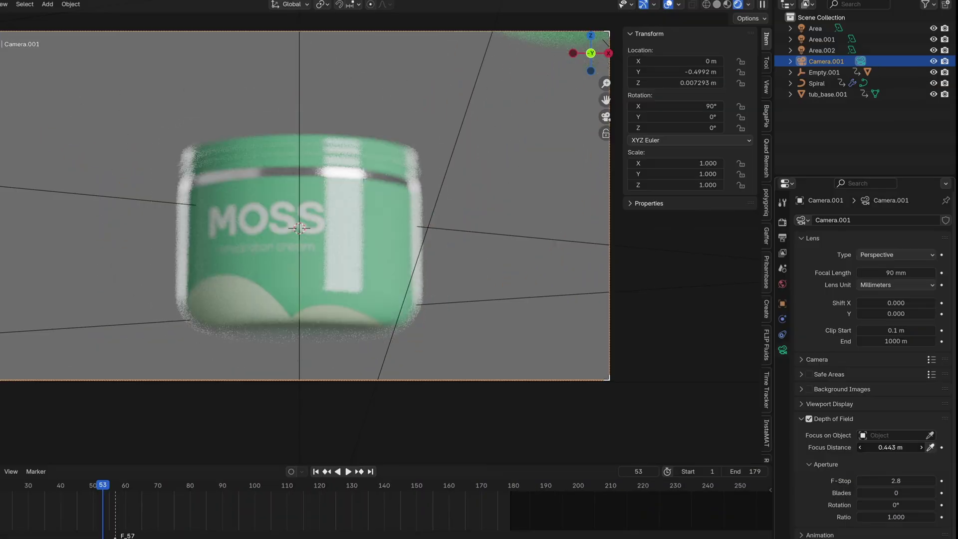
Step: Set Camera.001's focus distance to about 0.456 m so the MOSS label is sharp
scroll(584, 363, up, 5)
drag(890, 447, 898, 447)
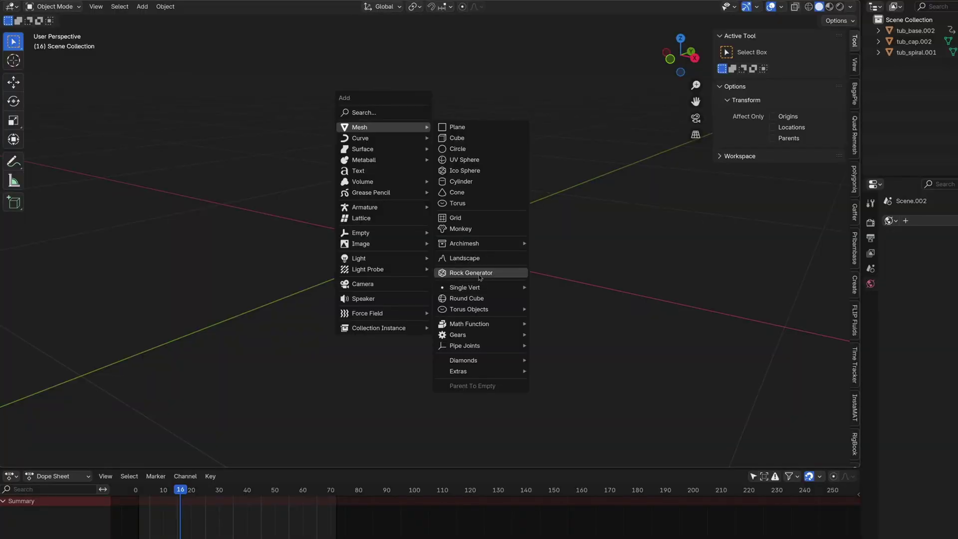
Step: Generate a rock mesh, give the plane an Ocean modifier, and view the water cube
click(480, 275)
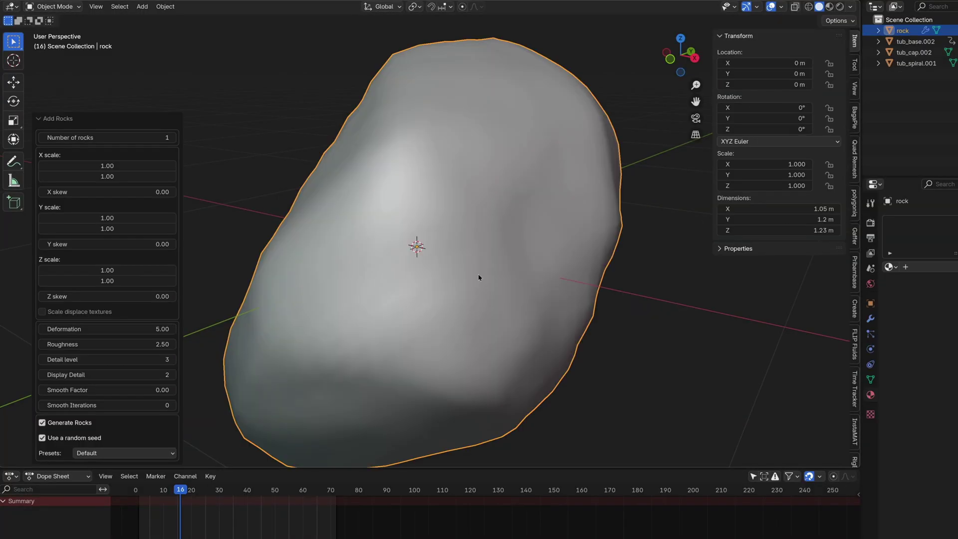
scroll(452, 258, down, 4)
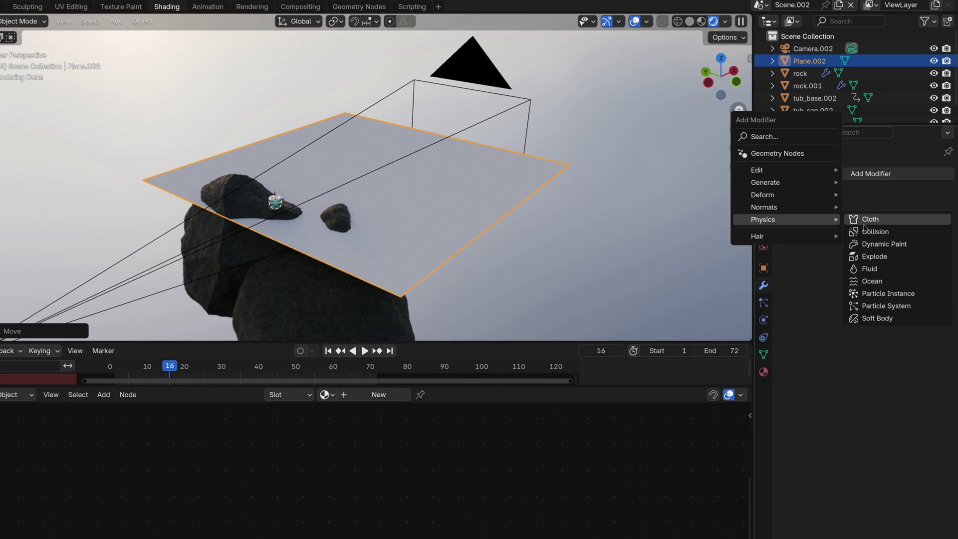
click(873, 282)
scroll(581, 261, down, 6)
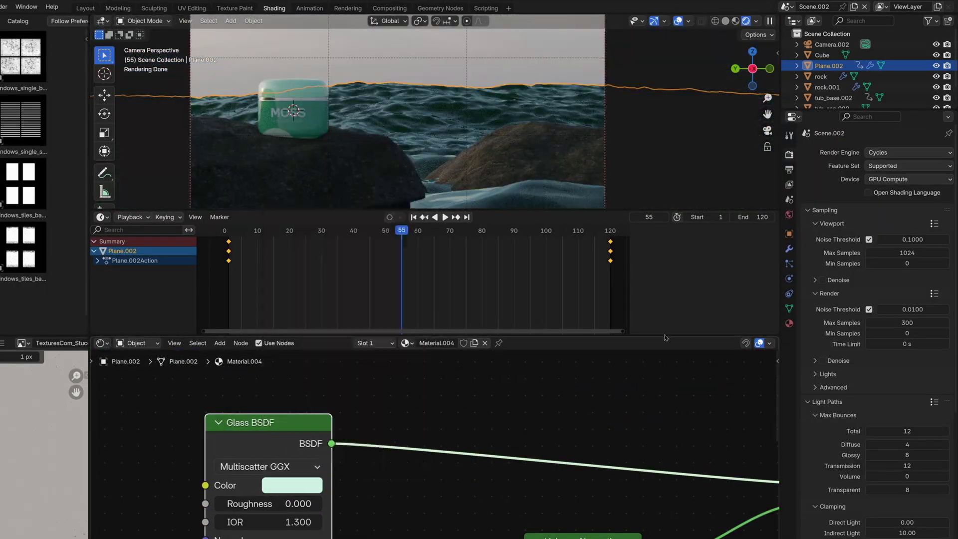
middle_drag(545, 61, 563, 47)
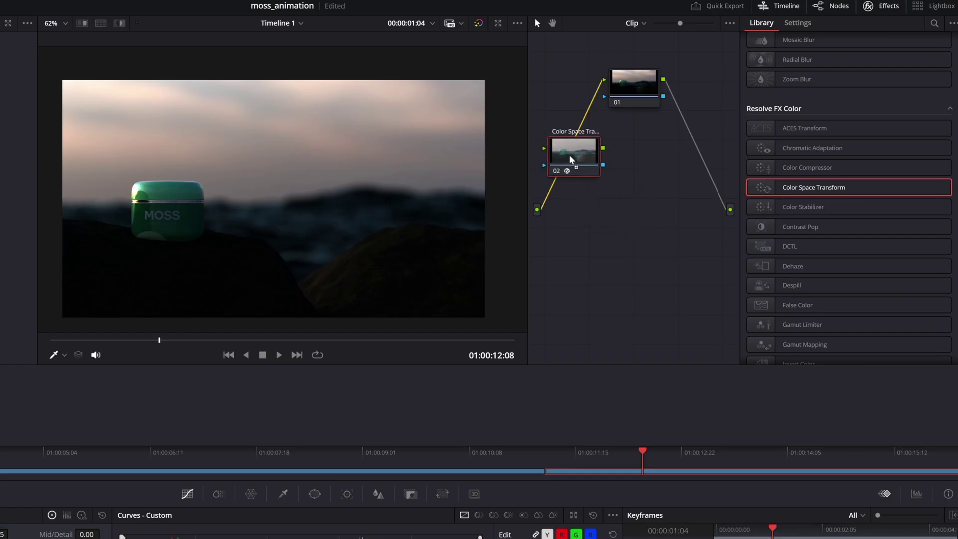
Step: Insert a Color Space Transform node at the start of the node chain
drag(575, 167, 547, 145)
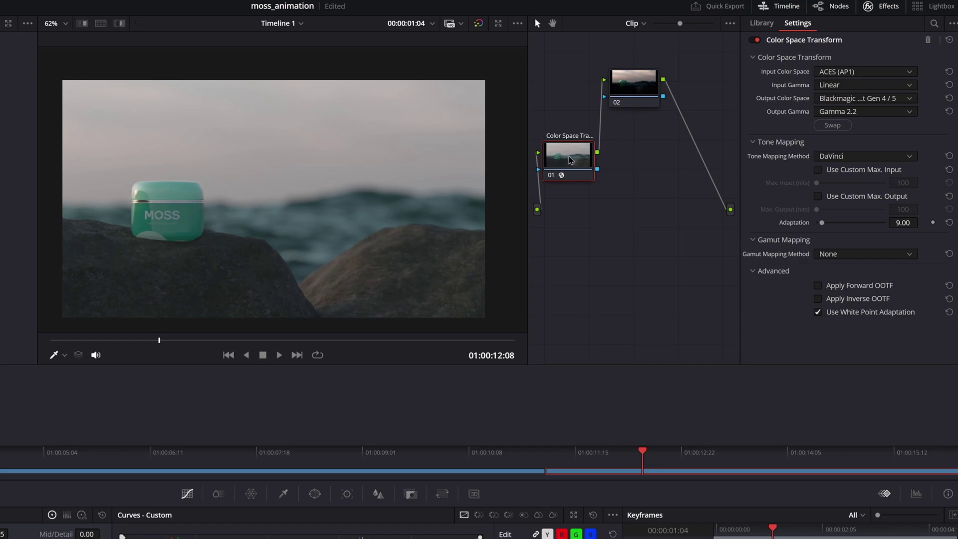